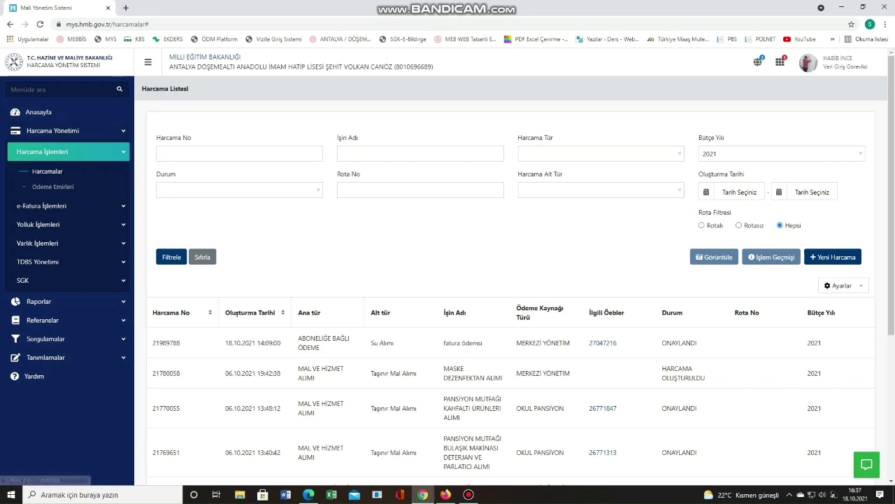
# Start a new expenditure record from the Harcama Listesi page with Yeni Harcama.
pyautogui.click(833, 257)
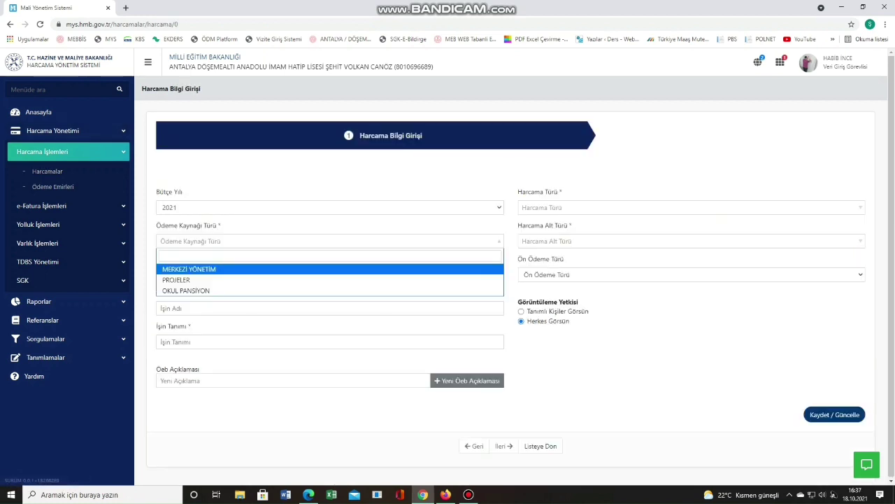
# Set the payment source to MERKEZİ YÖNETİM / MİLLİ EĞİTİM BAKANLIĞI and name the job '18.10.2021 HANE HALKI TRANSFERİ'.
pyautogui.press('Return')
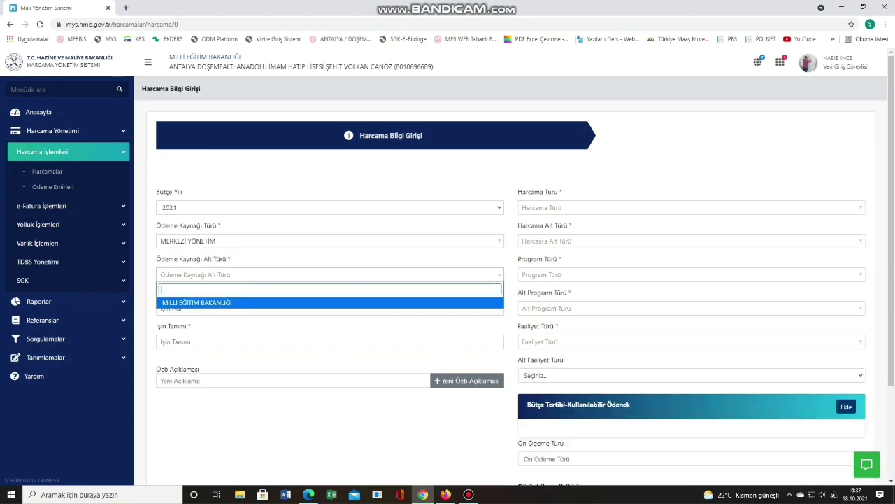
pyautogui.press('Return')
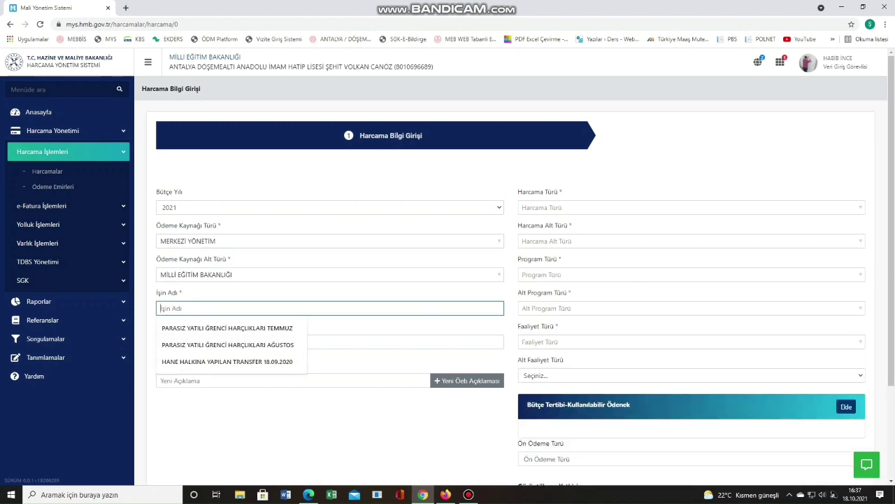
pyautogui.press('Down')
pyautogui.press('Down')
pyautogui.press('Down')
pyautogui.press('Return')
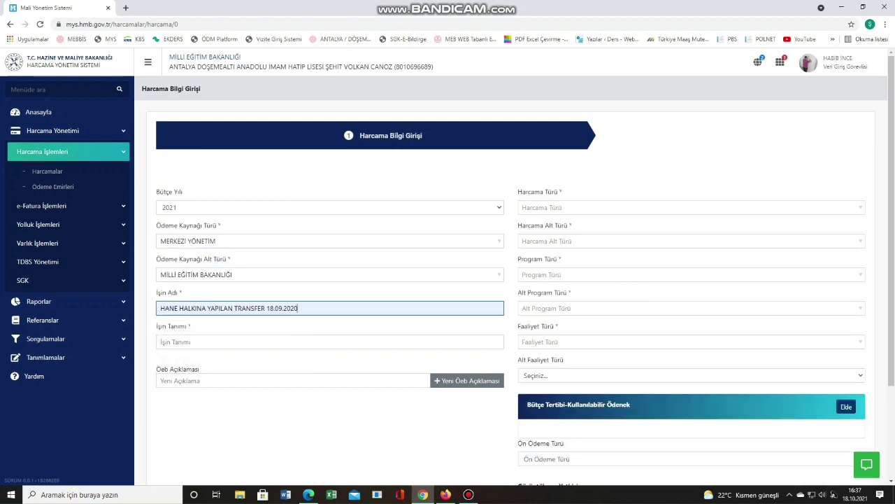
pyautogui.hotkey('shift', 'Left')
pyautogui.hotkey('shift', 'Left')
pyautogui.hotkey('shift', 'Left')
pyautogui.hotkey('shift', 'Left')
pyautogui.hotkey('shift', 'Left')
pyautogui.hotkey('shift', 'Left')
pyautogui.hotkey('shift', 'Home')
pyautogui.write('18')
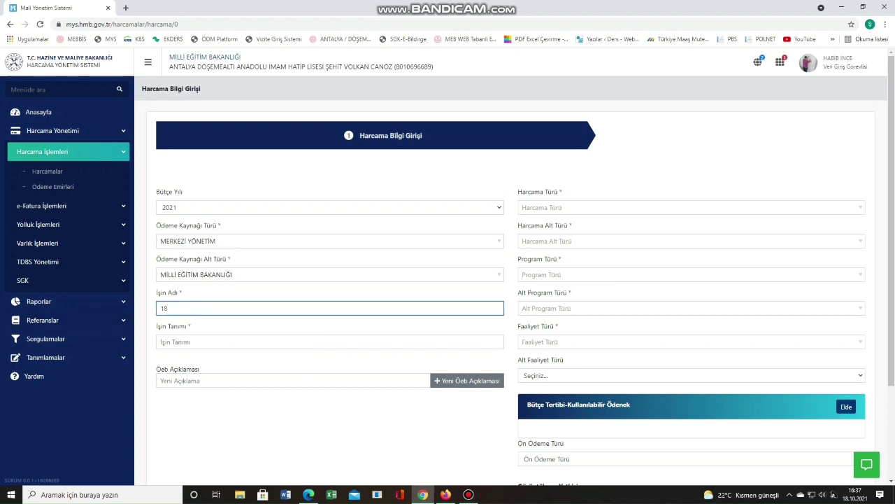
pyautogui.write('.10.2021 HANE HALKI TRANSFERİ')
# Copy the job name into İşin Tanımı and add it as an OEB description tag.
pyautogui.hotkey('ctrl', 'a')
pyautogui.hotkey('ctrl', 'c')
pyautogui.press('Tab')
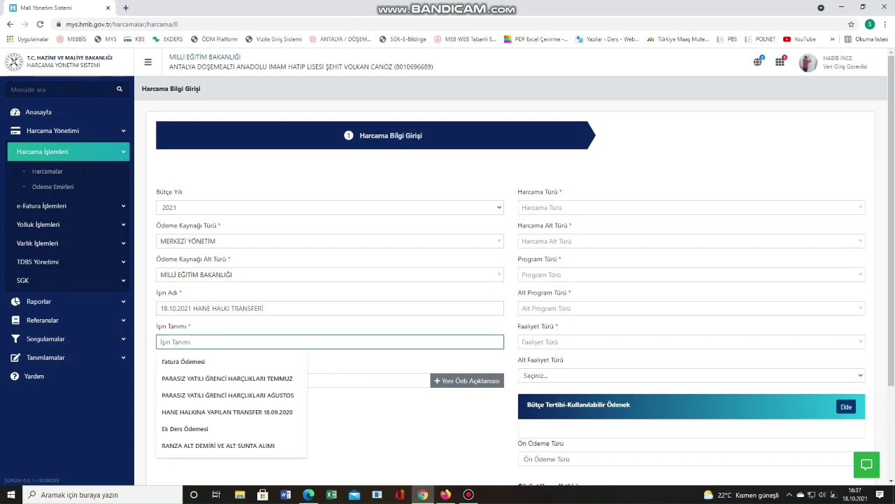
pyautogui.hotkey('ctrl', 'v')
pyautogui.press('Tab')
pyautogui.hotkey('ctrl', 'v')
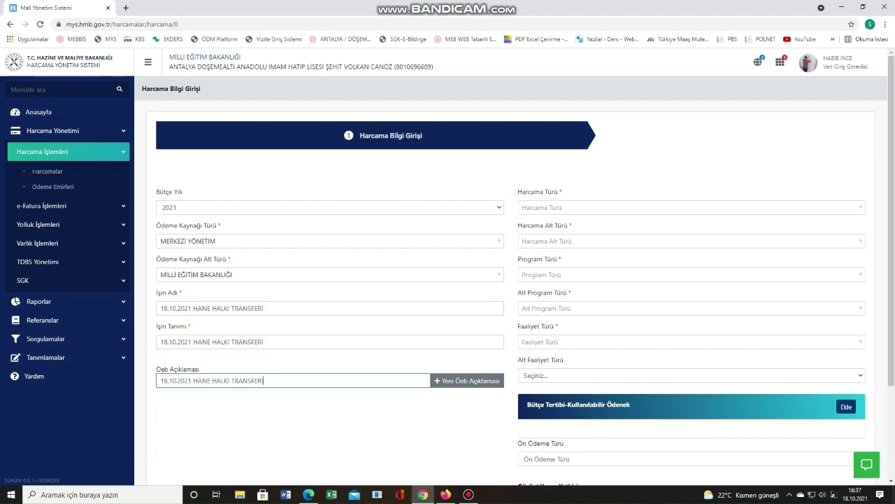
pyautogui.press('Return')
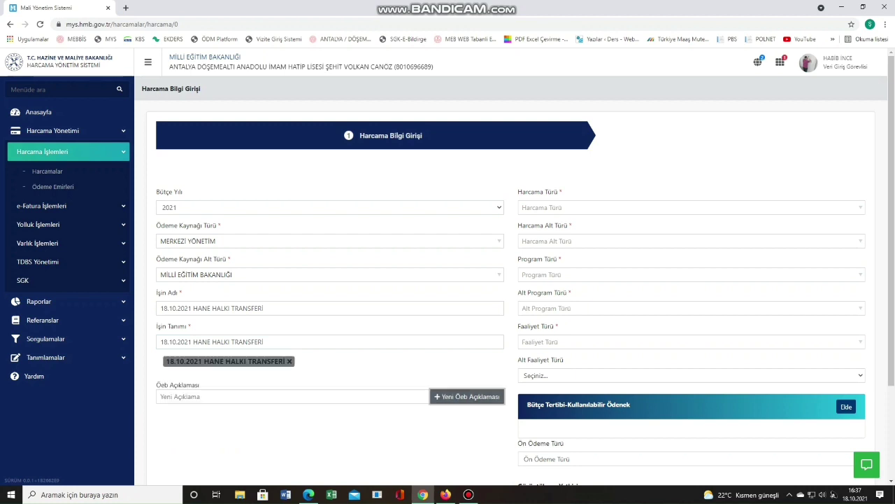
# Set the expenditure type to TRANSFER HARCAMASI with the household capital transfers subtype.
pyautogui.press('Down')
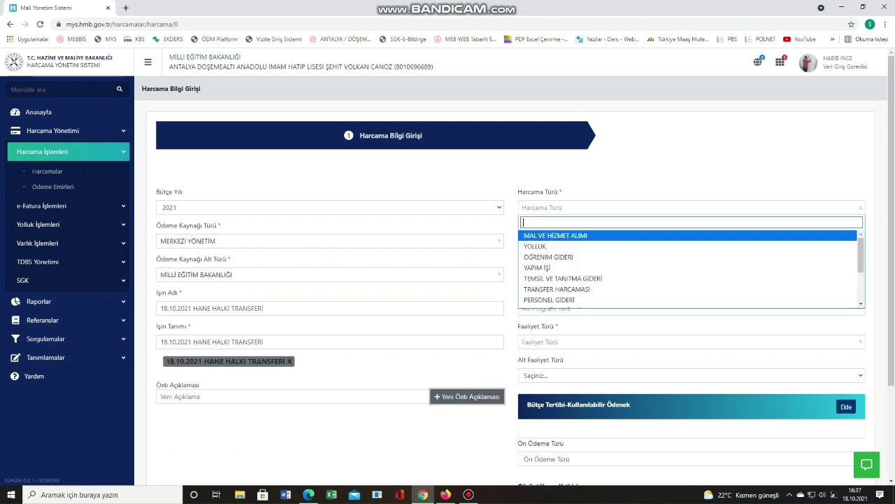
pyautogui.press('Down')
pyautogui.press('Down')
pyautogui.press('Down')
pyautogui.press('Down')
pyautogui.press('Down')
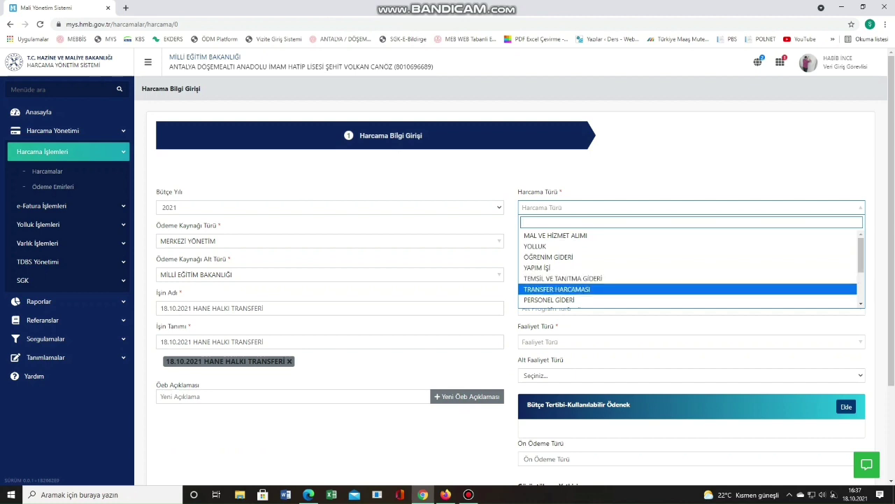
pyautogui.press('Return')
pyautogui.press('Down')
pyautogui.press('Down')
pyautogui.press('Down')
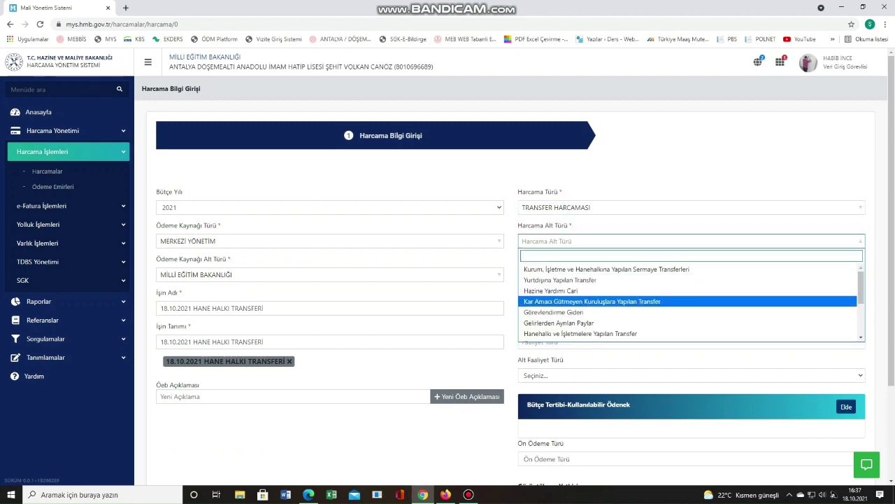
pyautogui.press('Down')
pyautogui.press('Up')
pyautogui.press('Up')
pyautogui.press('Up')
pyautogui.press('Up')
pyautogui.press('Return')
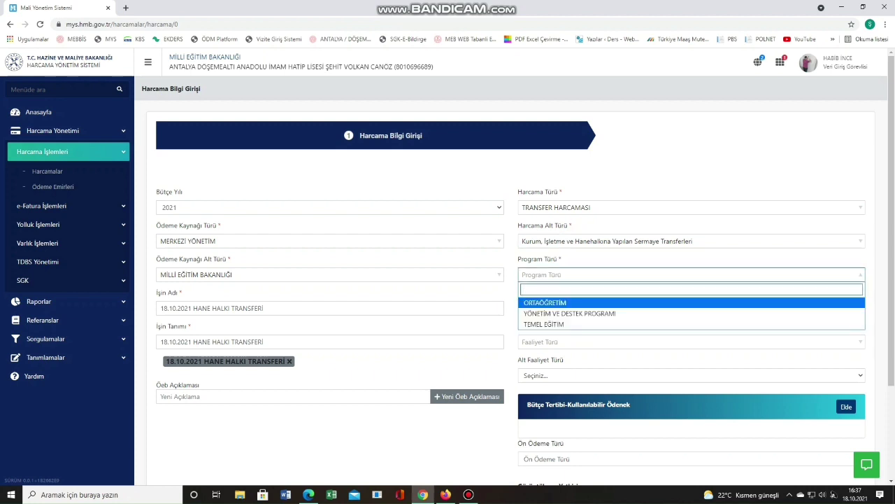
# Set program ORTAÖĞRETİM, sub-program DİN ÖĞRETİMİ, religious education activity and sub-activity Din Öğretimi (AIHL).
pyautogui.press('Return')
pyautogui.press('Return')
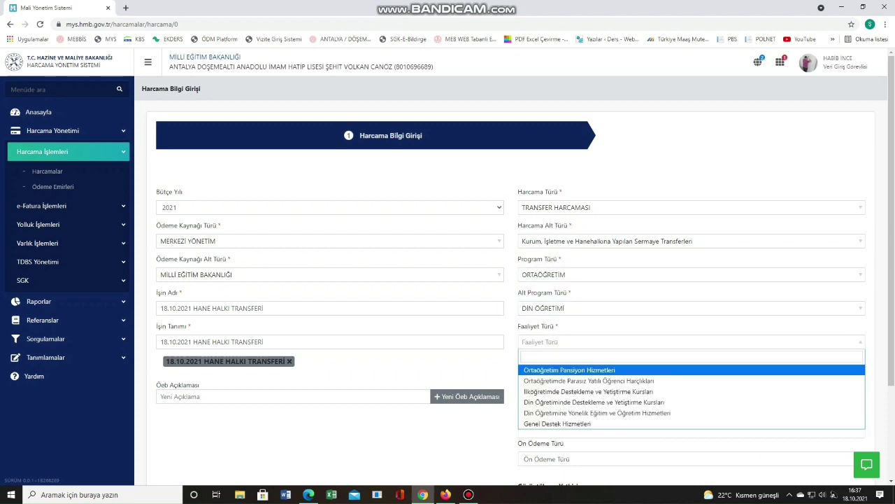
pyautogui.press('Down')
pyautogui.press('Down')
pyautogui.press('Down')
pyautogui.press('Down')
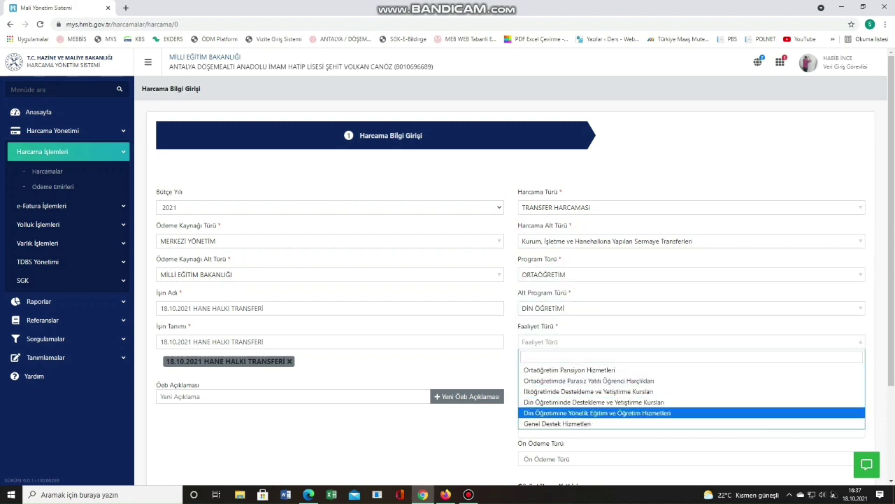
pyautogui.press('Return')
pyautogui.press('Down')
pyautogui.press('Return')
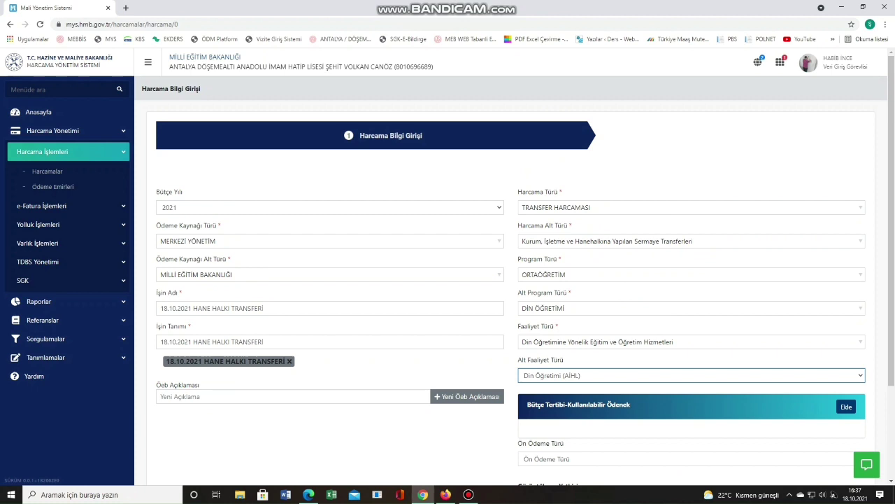
pyautogui.press('Tab')
# Add budget line 37.98.420.289.13.71.01.05.04 and query its available appropriation.
pyautogui.press('Return')
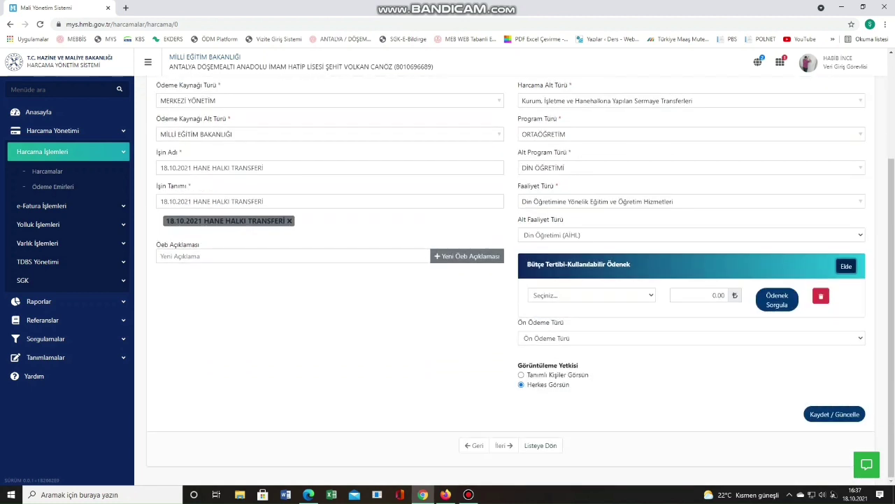
pyautogui.press('Tab')
pyautogui.hotkey('alt', 'Down')
pyautogui.press('Down')
pyautogui.press('Down')
pyautogui.press('Down')
pyautogui.press('Down')
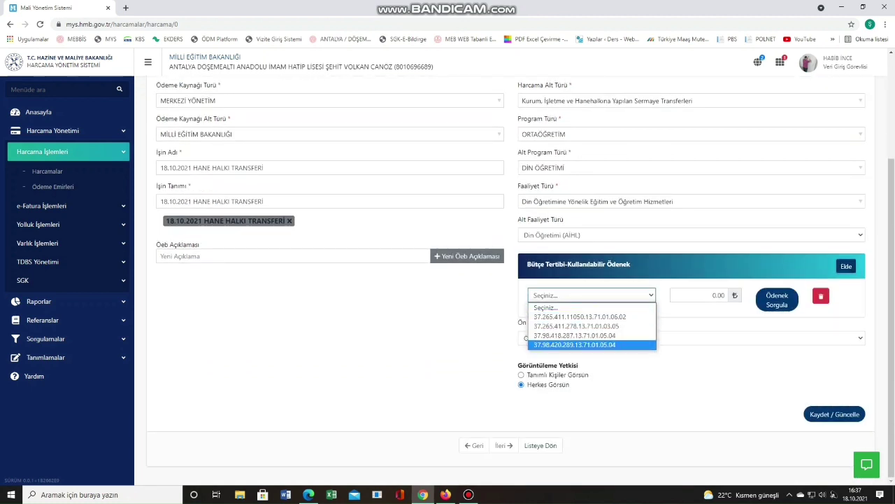
pyautogui.press('Return')
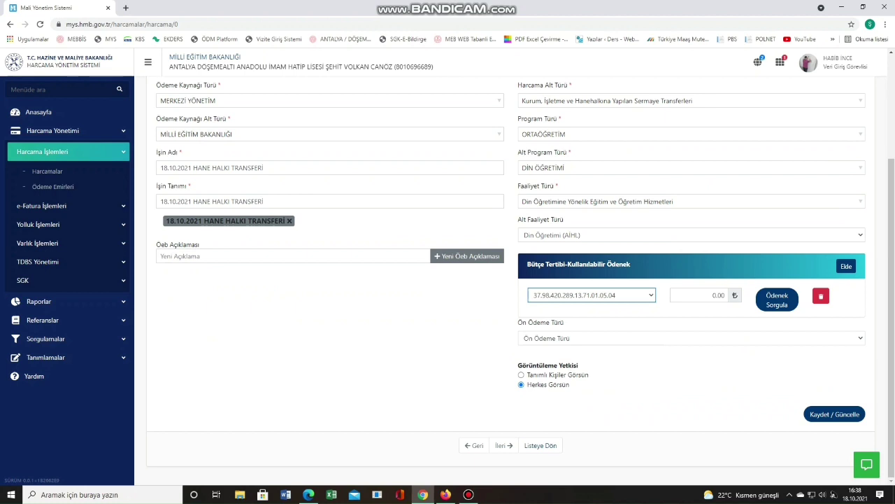
pyautogui.press('Tab')
pyautogui.press('Return')
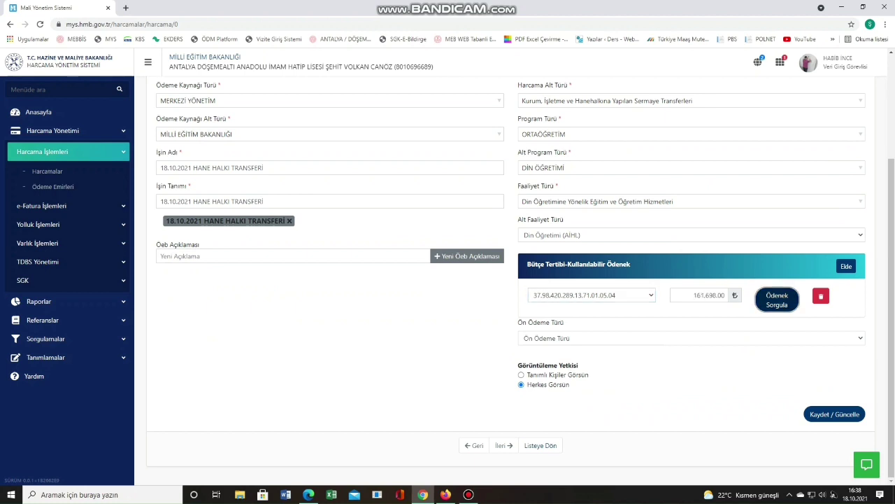
# Set advance payment to Ön Ödeme Yok, then save and confirm the expenditure record.
pyautogui.press('Tab')
pyautogui.press('Tab')
pyautogui.press('Tab')
pyautogui.press('Tab')
pyautogui.press('Return')
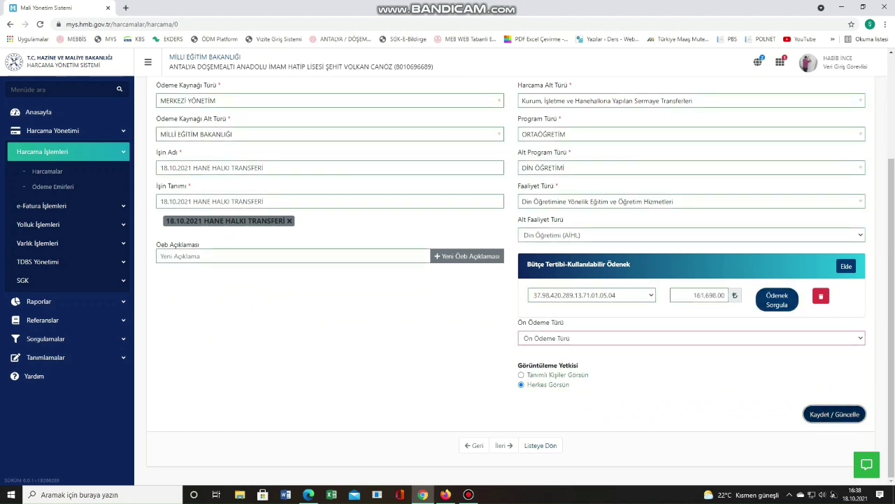
pyautogui.hotkey('shift', 'Tab')
pyautogui.hotkey('shift', 'Tab')
pyautogui.hotkey('alt', 'Down')
pyautogui.press('Down')
pyautogui.press('Return')
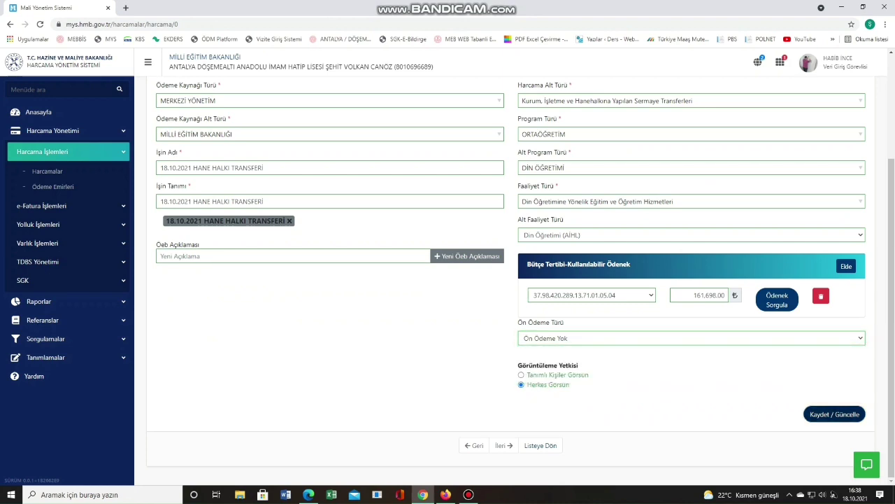
pyautogui.press('Tab')
pyautogui.press('Tab')
pyautogui.press('Return')
pyautogui.press('Return')
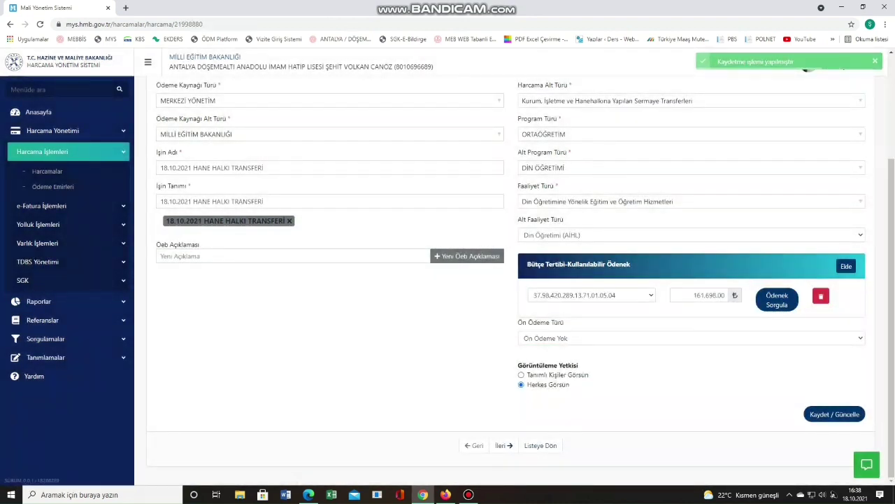
pyautogui.press('Tab')
pyautogui.press('Return')
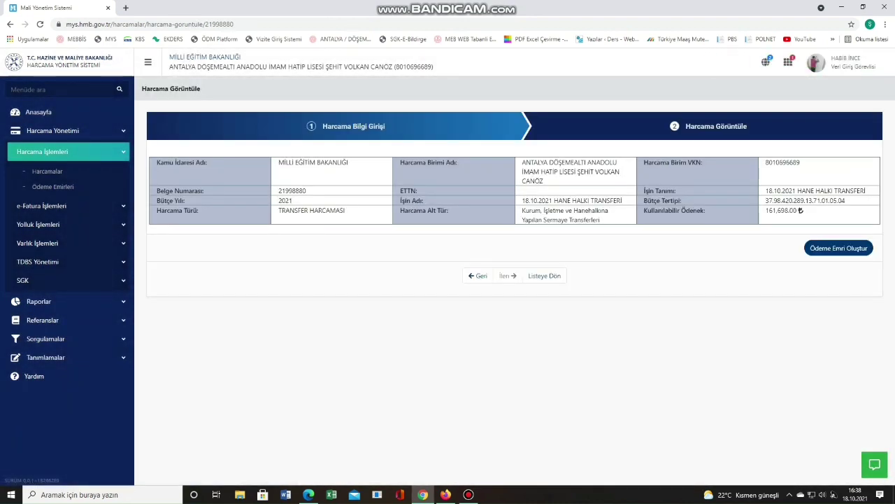
# Create a TRANSFER HARCAMASI payment order under Kamu İhale Kanuna Tabi Olmayan Harcamalar.
pyautogui.press('Tab')
pyautogui.press('Return')
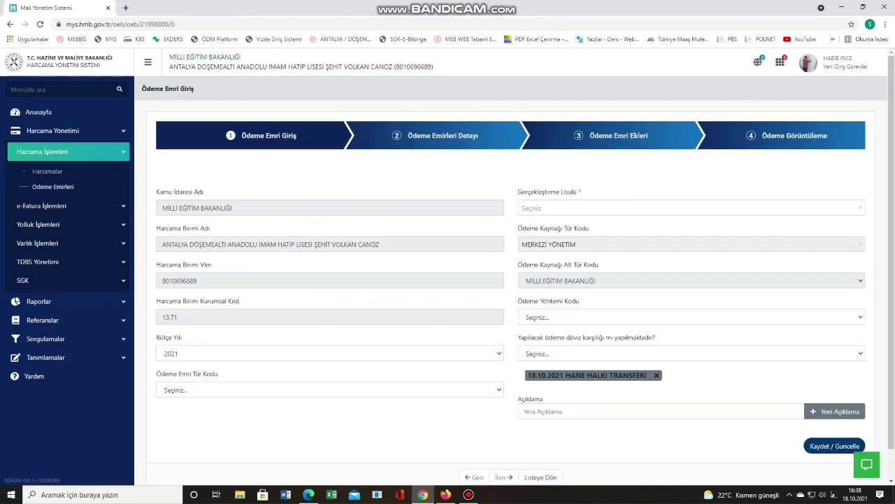
pyautogui.hotkey('alt', 'Down')
pyautogui.press('Down')
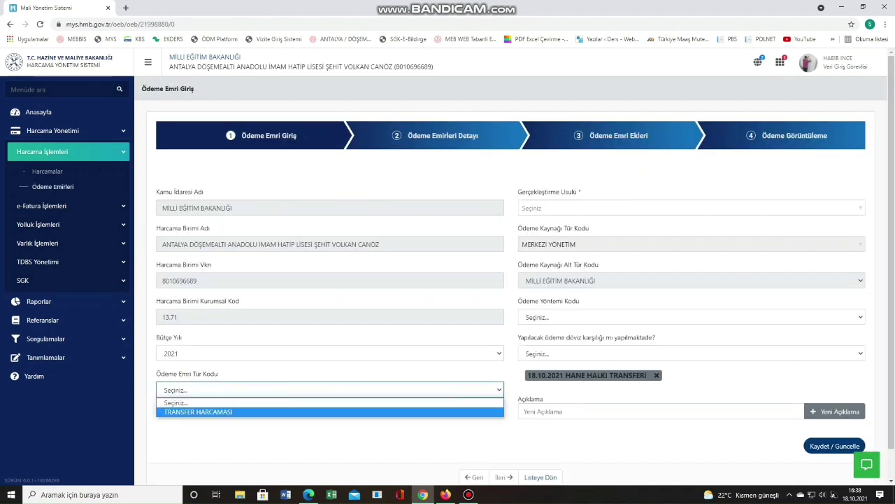
pyautogui.press('Return')
pyautogui.press('Tab')
pyautogui.press('Down')
pyautogui.press('Down')
pyautogui.press('Down')
pyautogui.press('Down')
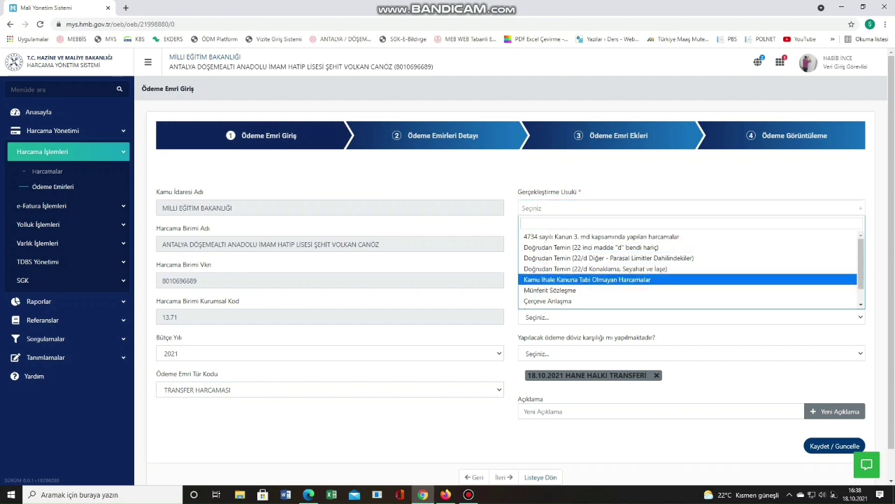
pyautogui.press('Return')
# Choose HAZINE_UZERINDEN_YURTICI_HESABA_ODEME, answer Hayır to foreign currency, and save the payment order.
pyautogui.press('Tab')
pyautogui.hotkey('alt', 'Down')
pyautogui.press('Down')
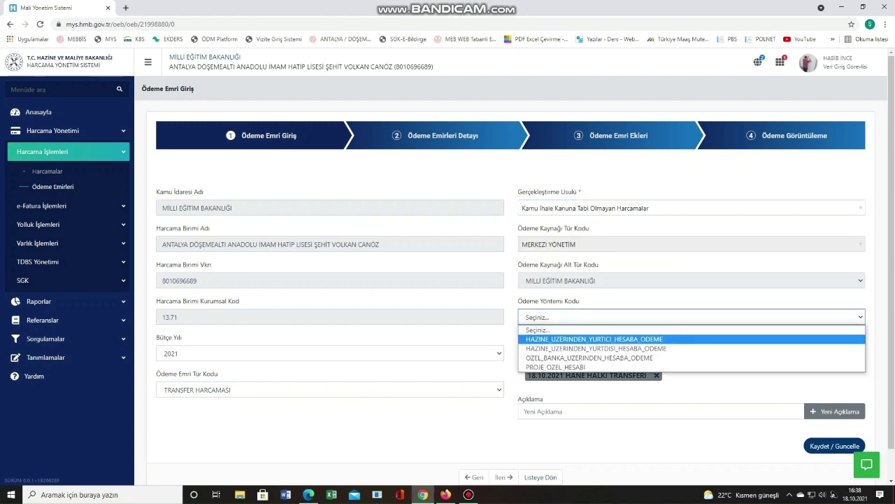
pyautogui.press('Return')
pyautogui.press('Tab')
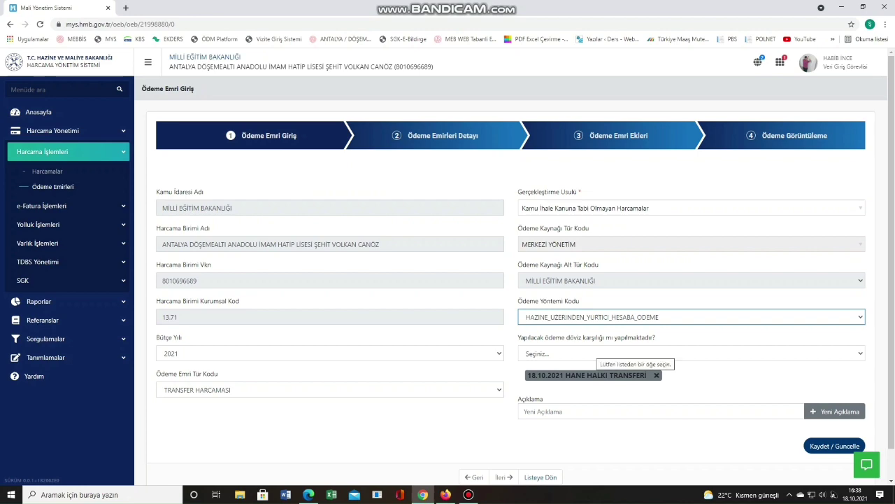
pyautogui.hotkey('alt', 'Down')
pyautogui.press('Down')
pyautogui.press('Return')
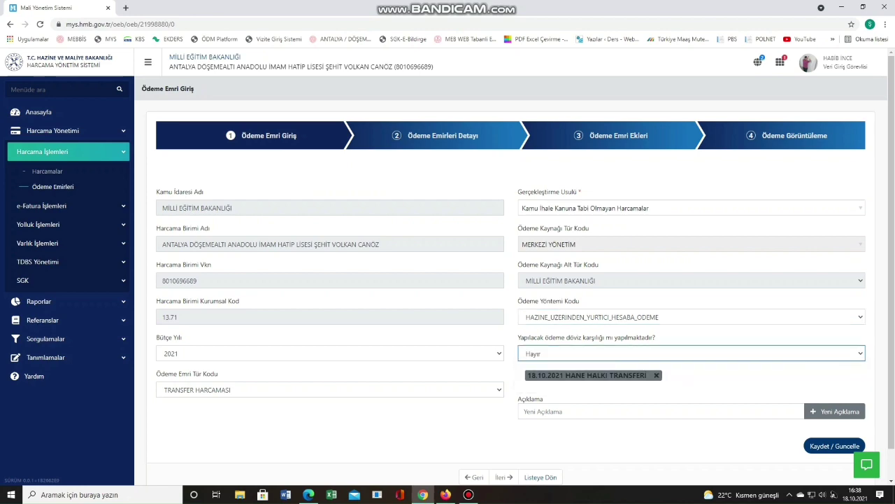
pyautogui.press('Tab')
pyautogui.press('Return')
pyautogui.press('Return')
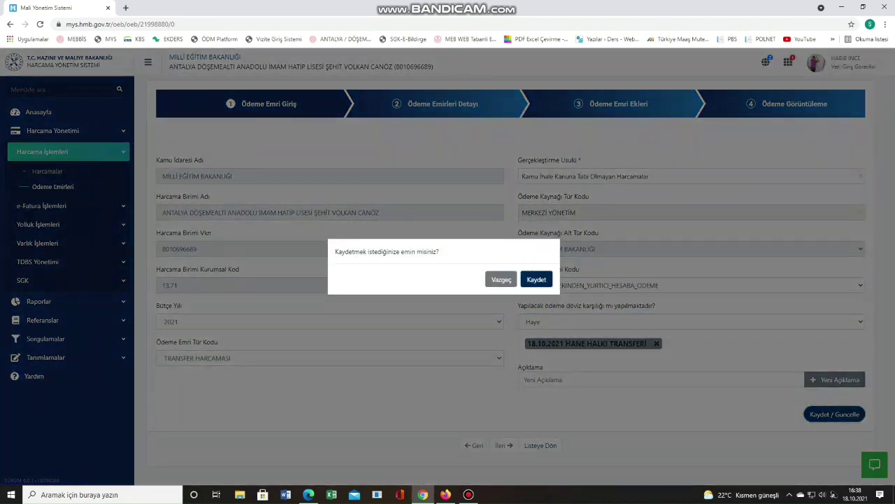
pyautogui.press('Return')
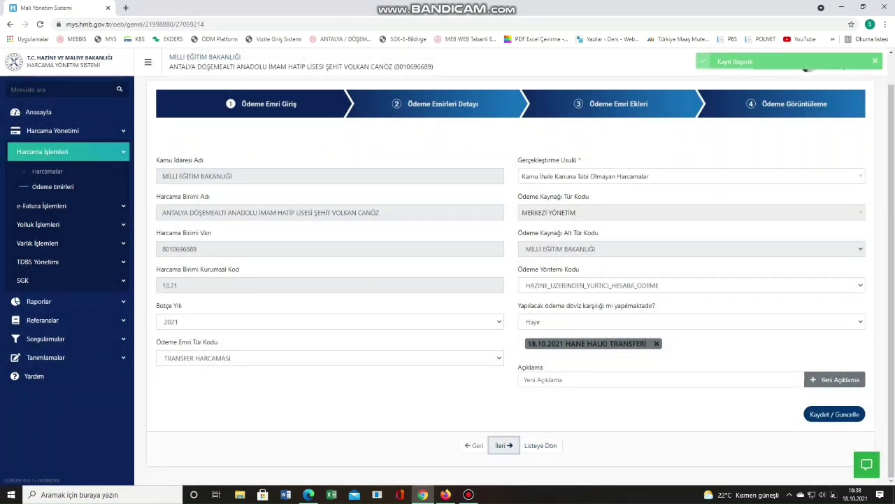
pyautogui.hotkey('alt', 'Down')
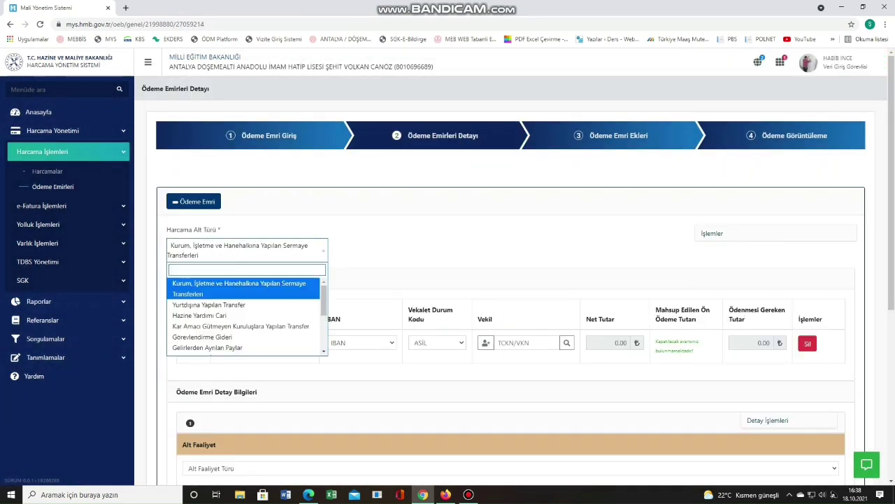
# Choose Hanehalkı ve İşletmelere Yapılan Transfer as the expense subtype.
pyautogui.press('Down')
pyautogui.press('Down')
pyautogui.press('Up')
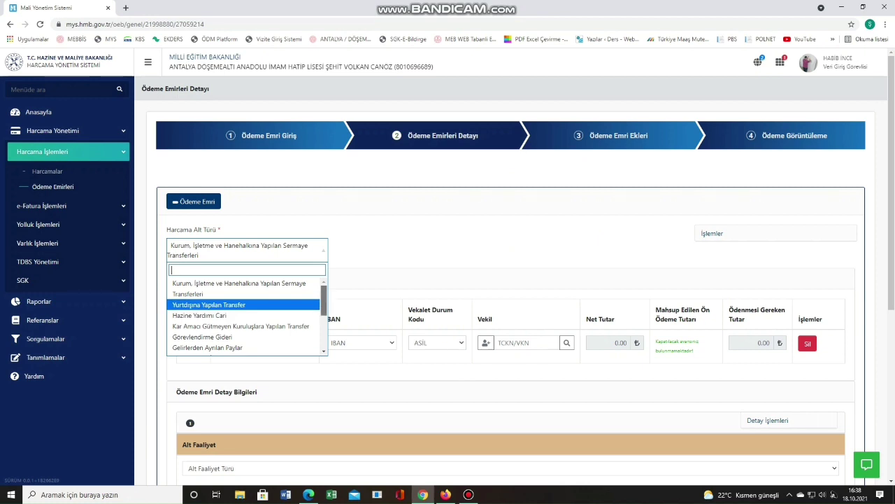
pyautogui.press('Down')
pyautogui.press('Down')
pyautogui.press('Down')
pyautogui.press('Down')
pyautogui.press('Down')
pyautogui.press('Return')
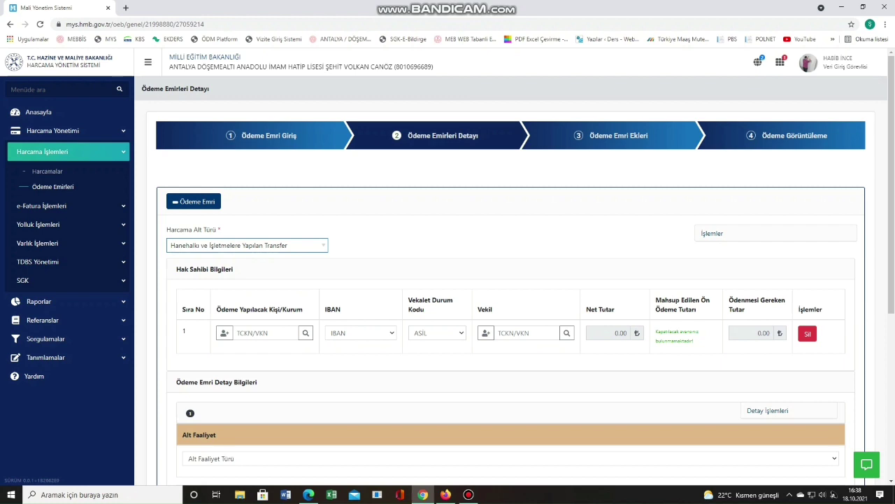
# Look up the beneficiary school by entering its tax number in TCKN/VKN.
pyautogui.scroll(-2, 490, 280)
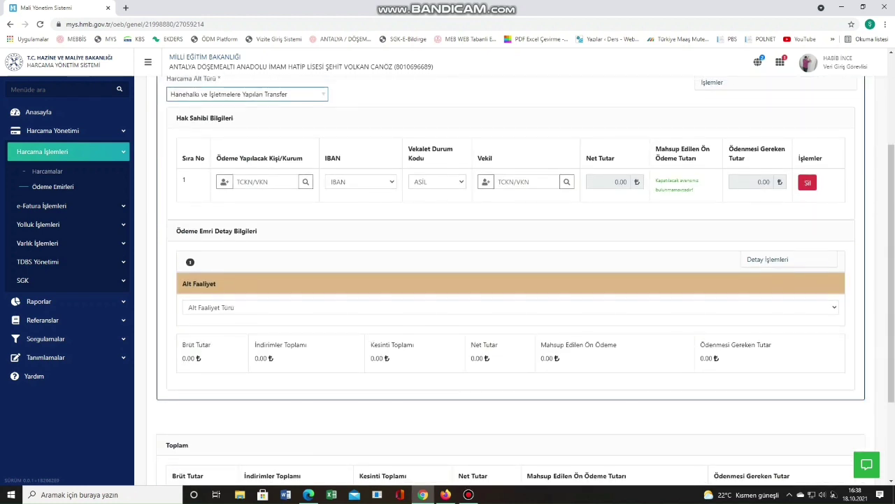
pyautogui.scroll(2, 490, 280)
pyautogui.click(266, 333)
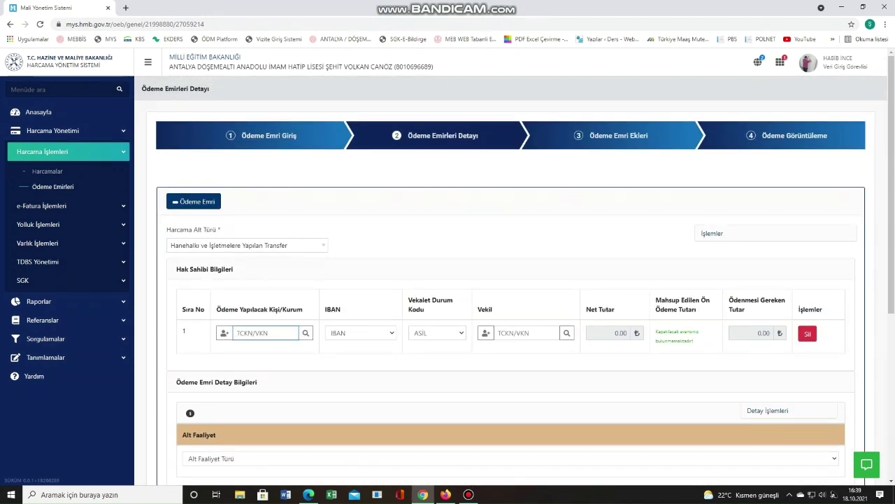
pyautogui.click(306, 333)
# Select the beneficiary's first IBAN as the payment account.
pyautogui.click(361, 333)
pyautogui.press('Down')
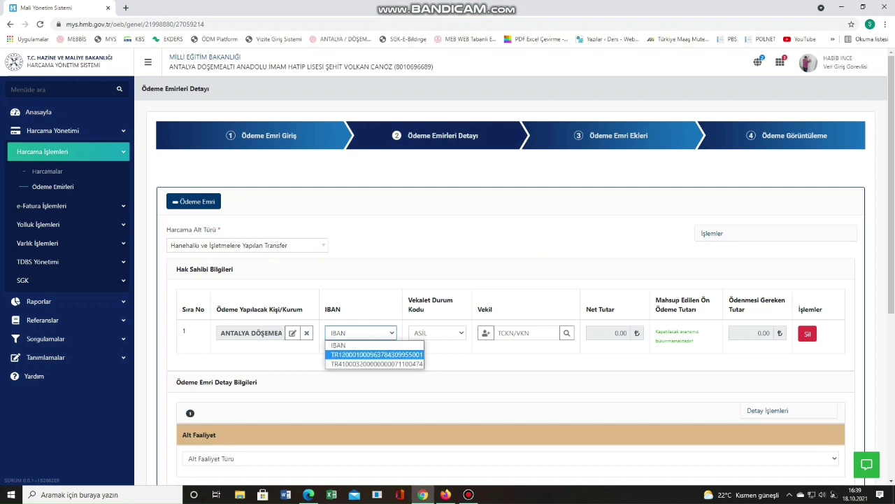
pyautogui.press('Return')
pyautogui.hotkey('alt', 'Down')
pyautogui.press('Return')
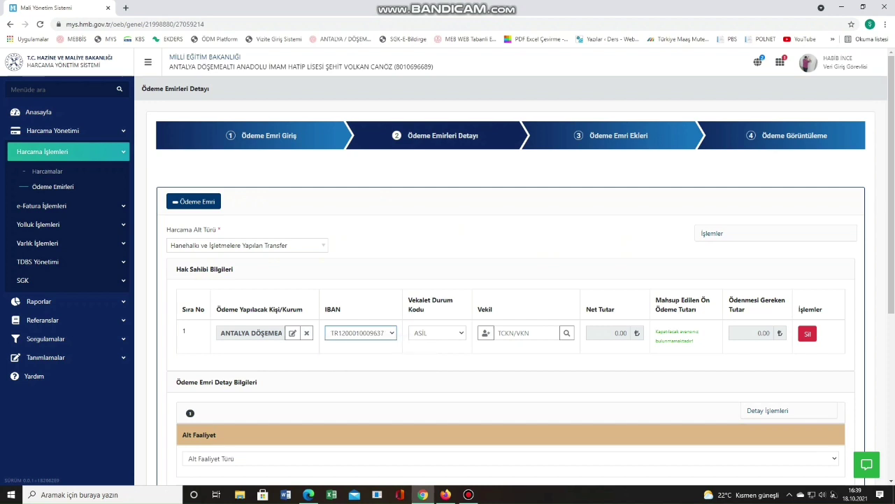
pyautogui.scroll(-2, 515, 279)
pyautogui.click(768, 255)
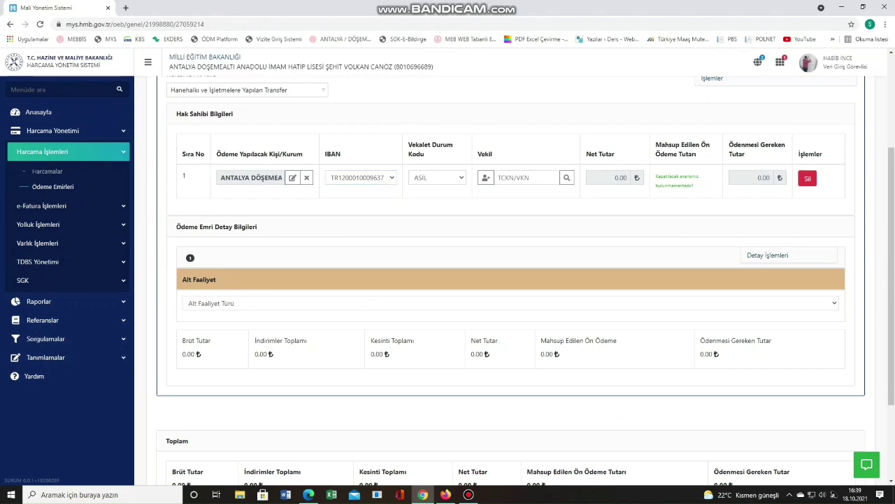
# Add a payment items section with sub-activity Ortaöğretim Pansiyon Hizmetleri.
pyautogui.click(782, 281)
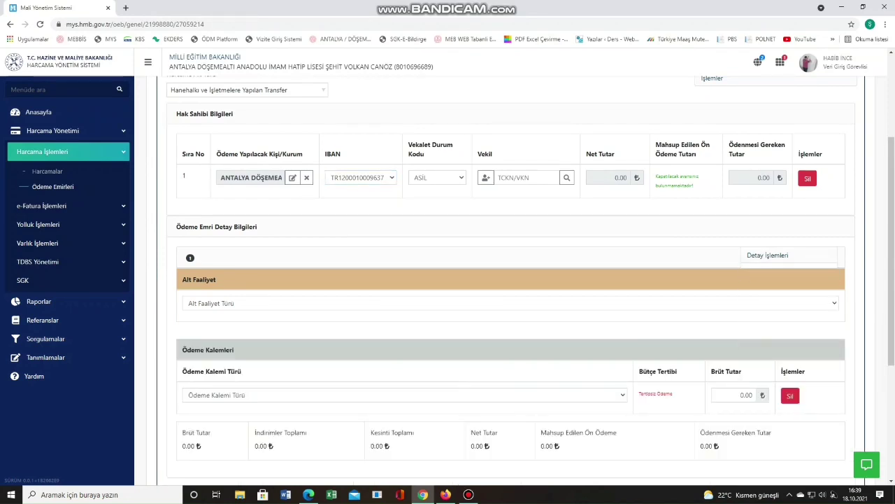
pyautogui.click(511, 303)
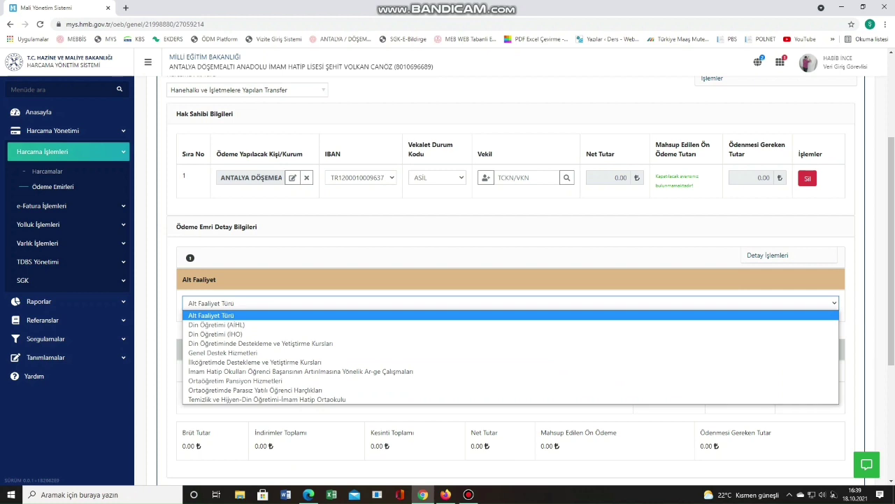
pyautogui.press('Down')
pyautogui.press('Down')
pyautogui.press('Down')
pyautogui.press('Down')
pyautogui.press('Down')
pyautogui.press('Down')
pyautogui.press('Down')
pyautogui.press('Down')
pyautogui.press('Up')
pyautogui.press('Return')
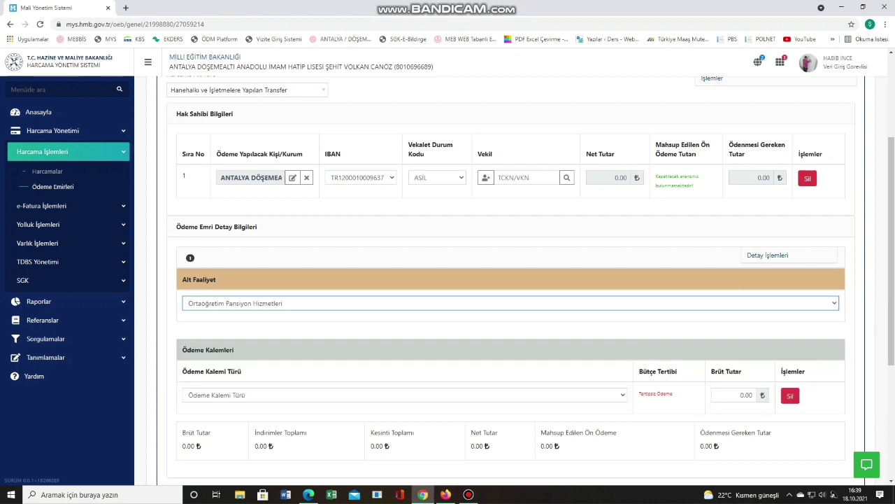
# Set payment item Eğitim Amaçlı Diğer Transferler on budget line 37.98.420.289.13.71.01.05.04.20.01.
pyautogui.press('Tab')
pyautogui.hotkey('alt', 'Down')
pyautogui.press('Down')
pyautogui.press('Down')
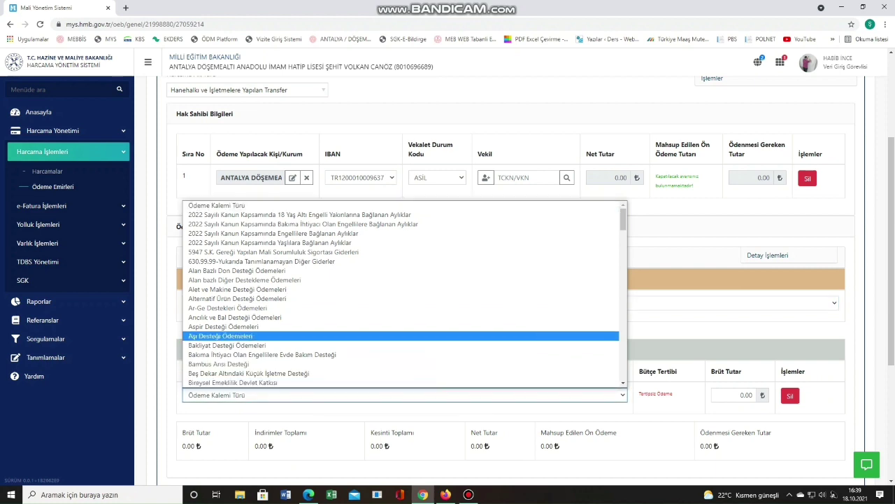
pyautogui.scroll(-10, 405, 294)
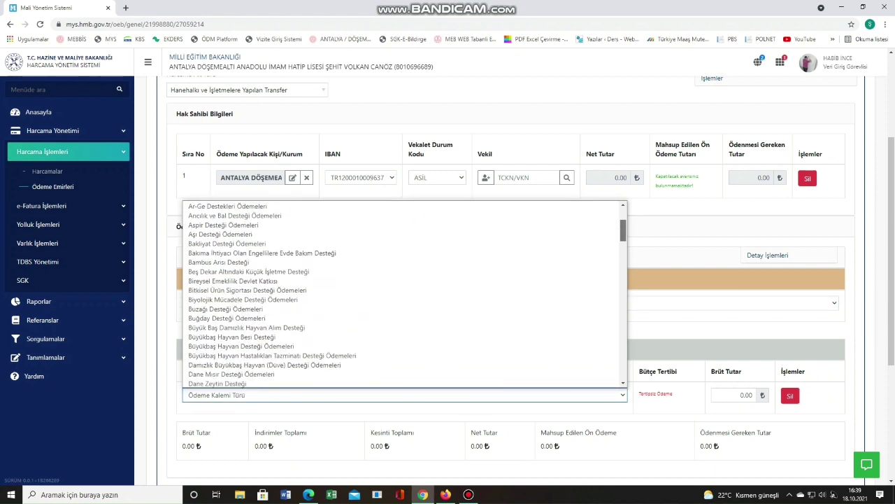
pyautogui.scroll(-1, 404, 294)
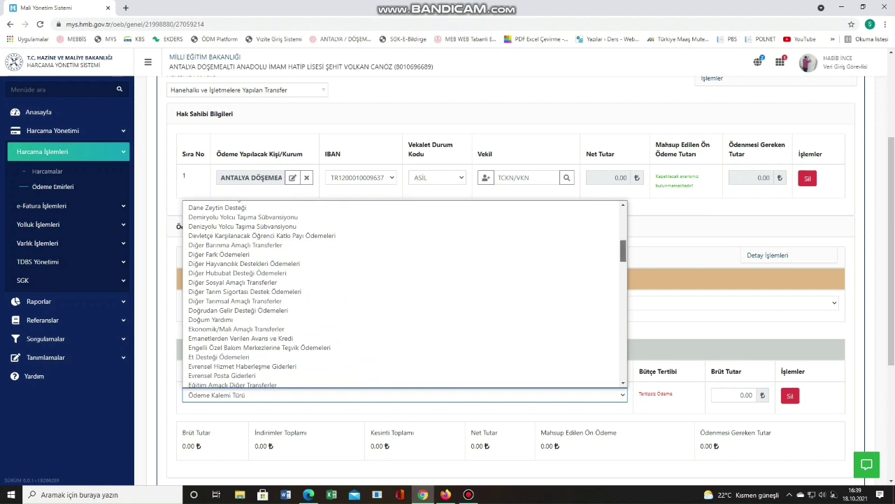
pyautogui.scroll(-2, 405, 294)
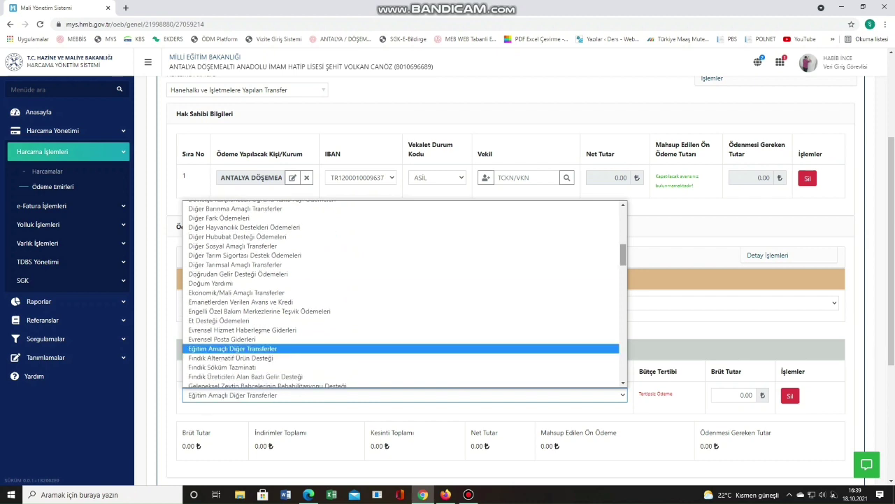
pyautogui.click(280, 348)
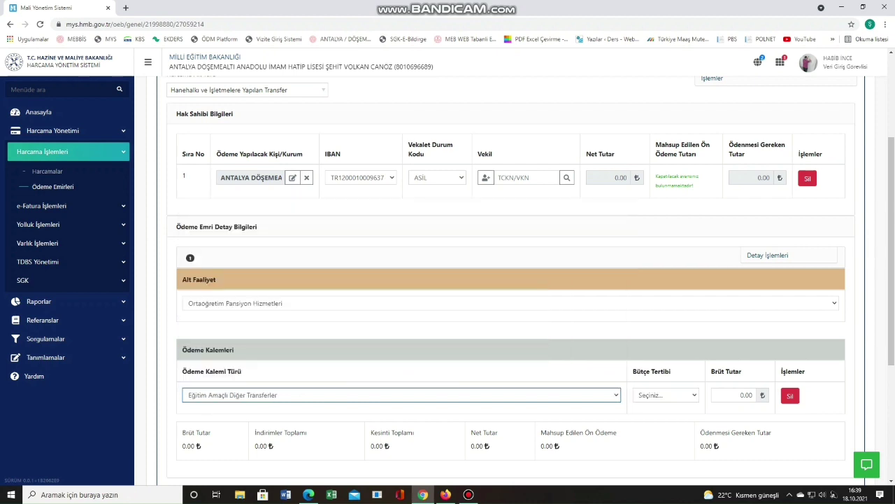
pyautogui.click(628, 394)
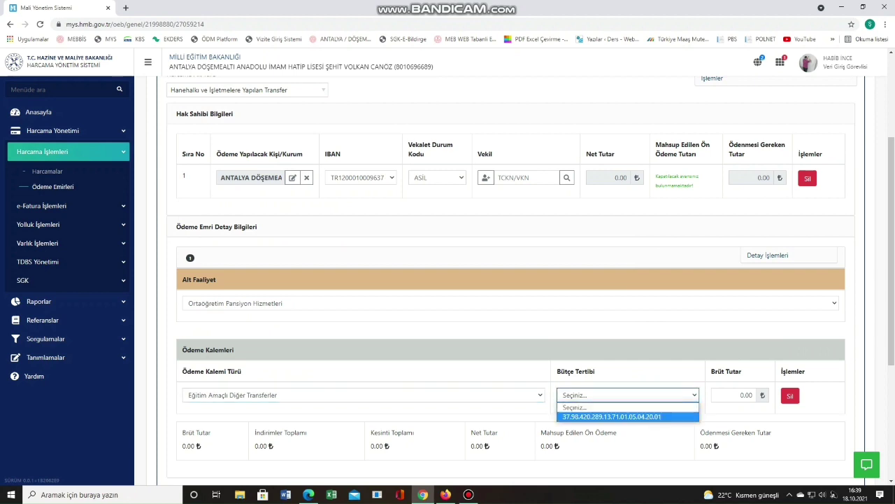
pyautogui.click(594, 417)
pyautogui.scroll(-3, 510, 280)
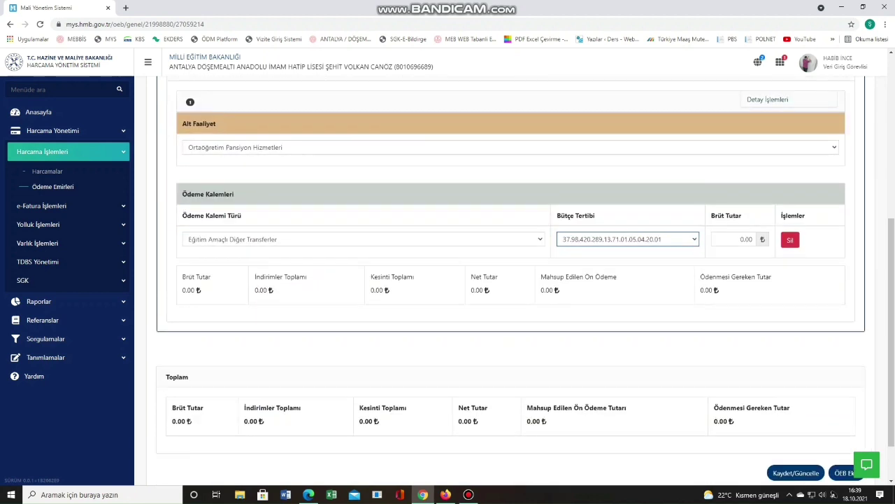
pyautogui.click(768, 99)
# Add two deduction rows and enter gross amount 161.698.
pyautogui.click(776, 123)
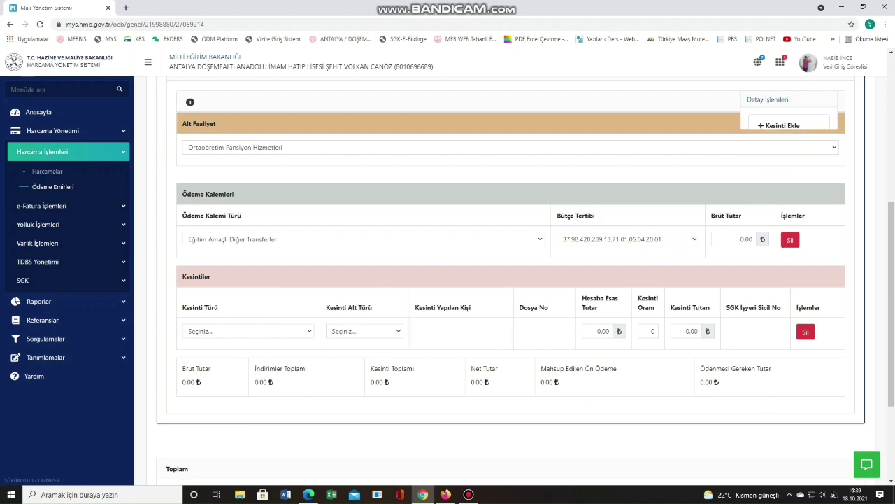
pyautogui.click(768, 100)
pyautogui.click(776, 124)
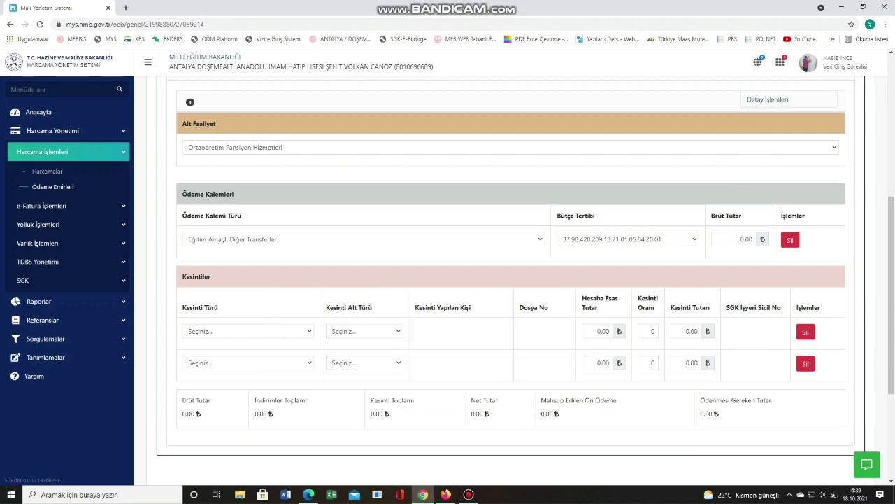
pyautogui.click(735, 240)
pyautogui.write('161.698')
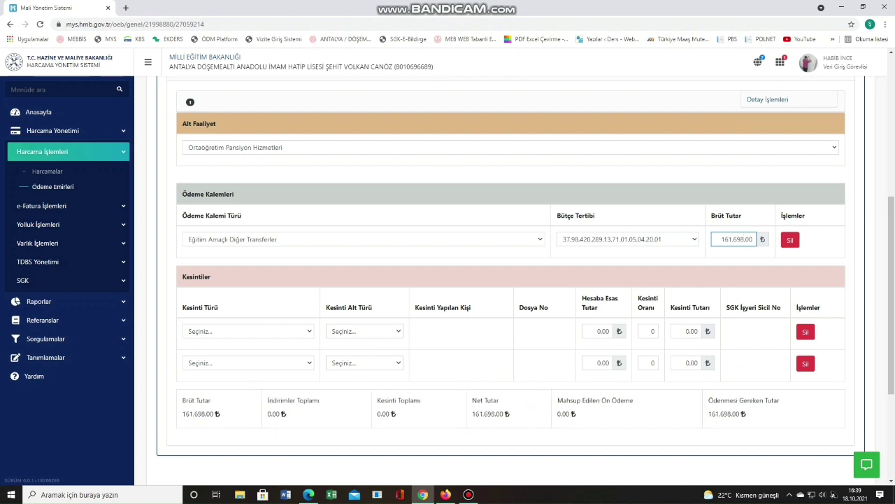
# Set both deductions to Diğer, subtypes Pansiyon %12' leri and Okul Pansiyonları Hesabına Aktarım.
pyautogui.click(248, 331)
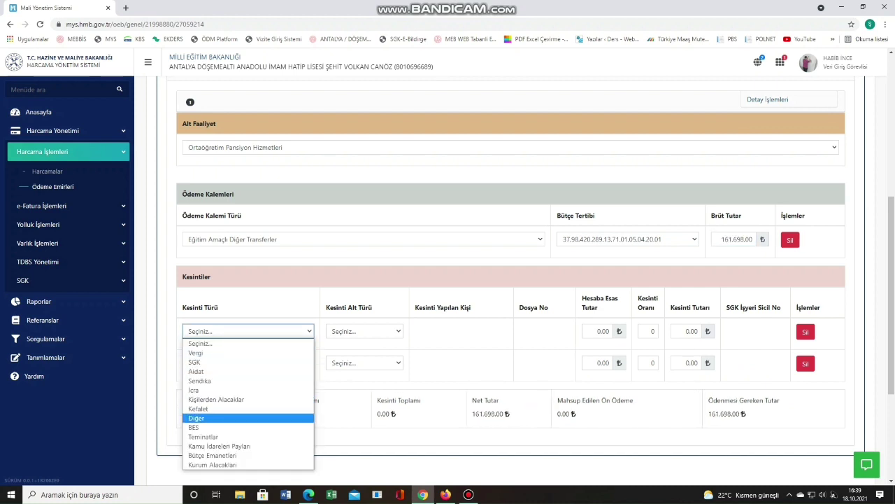
pyautogui.click(196, 418)
pyautogui.click(219, 363)
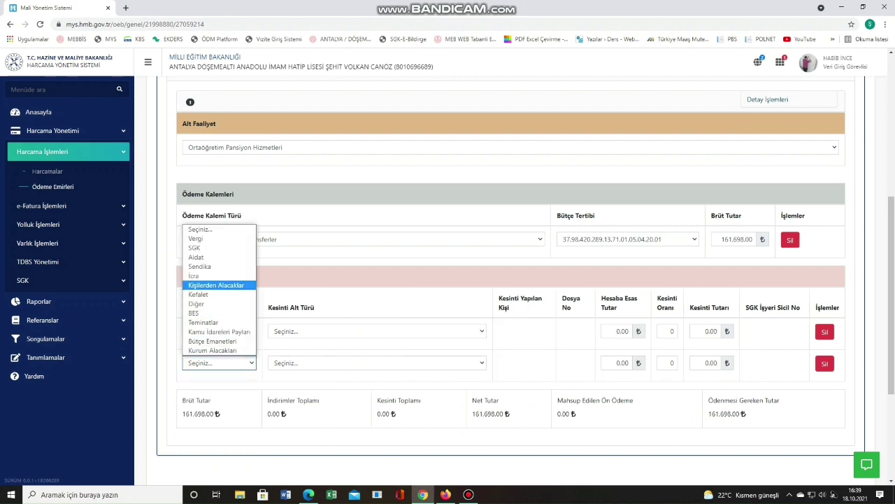
pyautogui.click(196, 304)
pyautogui.click(377, 330)
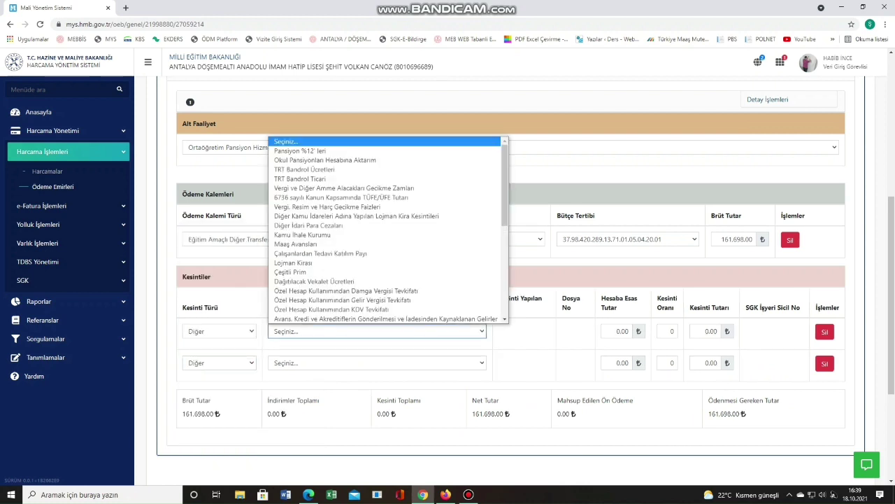
pyautogui.scroll(1, 385, 231)
pyautogui.click(315, 151)
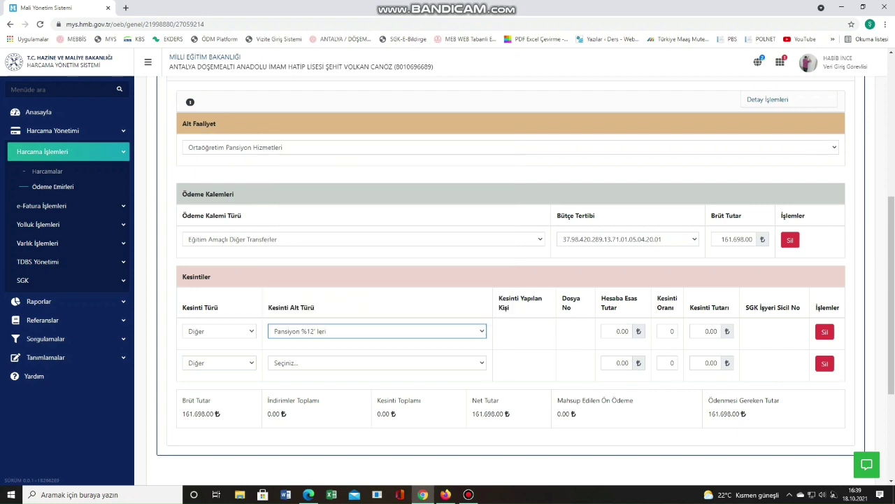
pyautogui.click(376, 363)
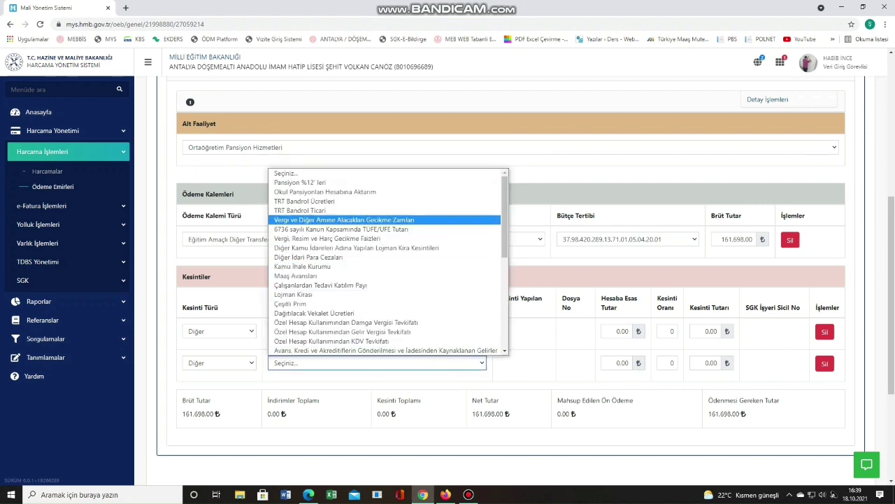
pyautogui.click(325, 191)
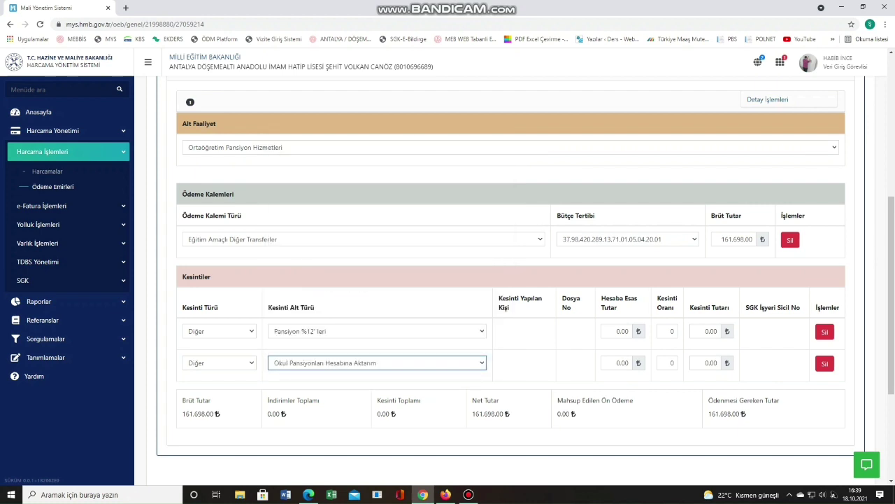
# Enter deduction amounts 19.403,76 and 142.294,24.
pyautogui.click(705, 331)
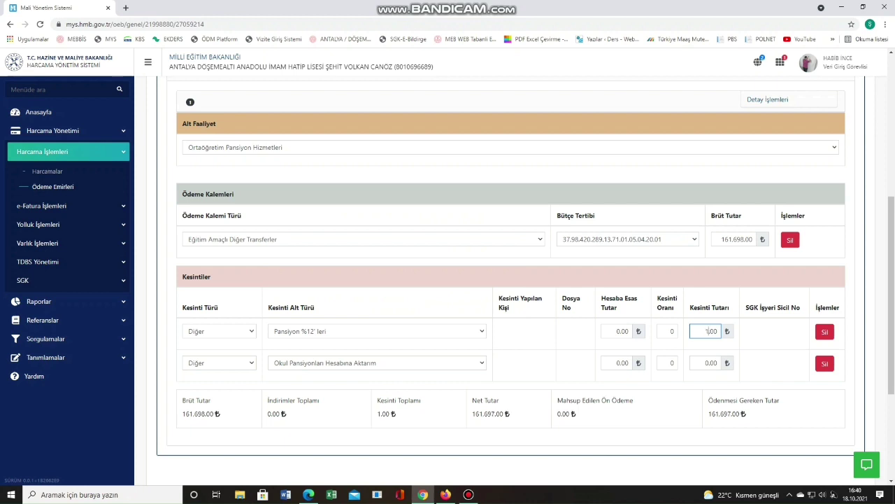
pyautogui.write('19.403,76')
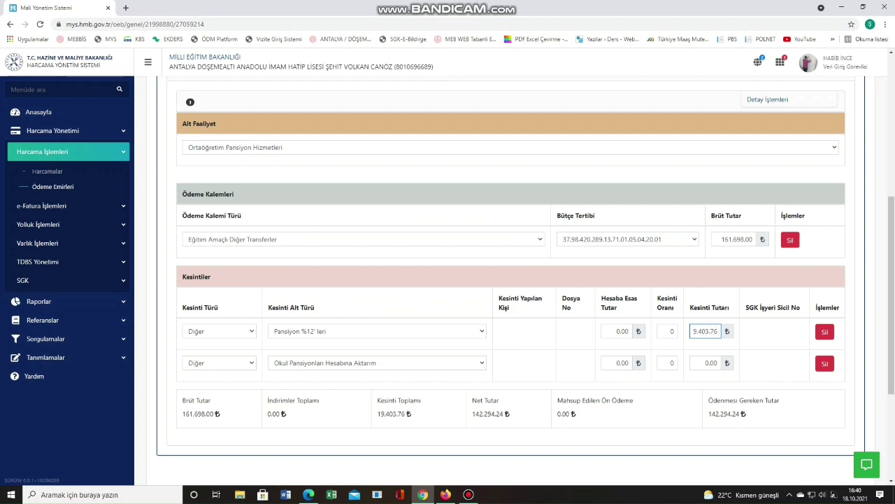
pyautogui.click(705, 363)
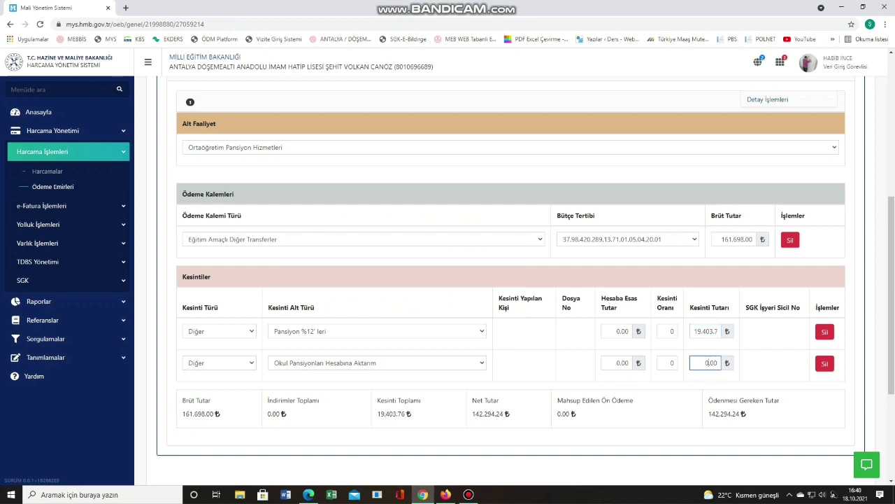
pyautogui.write('142')
pyautogui.write('2294,24')
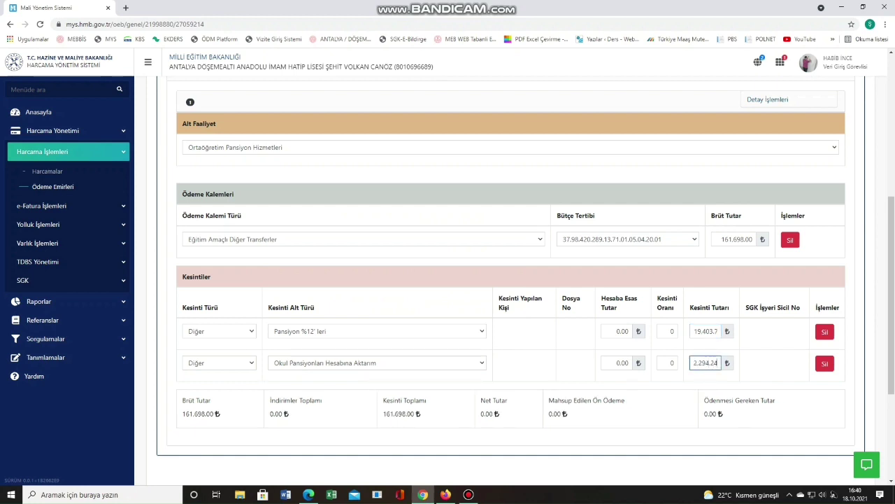
pyautogui.press('Tab')
pyautogui.moveTo(717, 413); pyautogui.dragTo(549, 399)
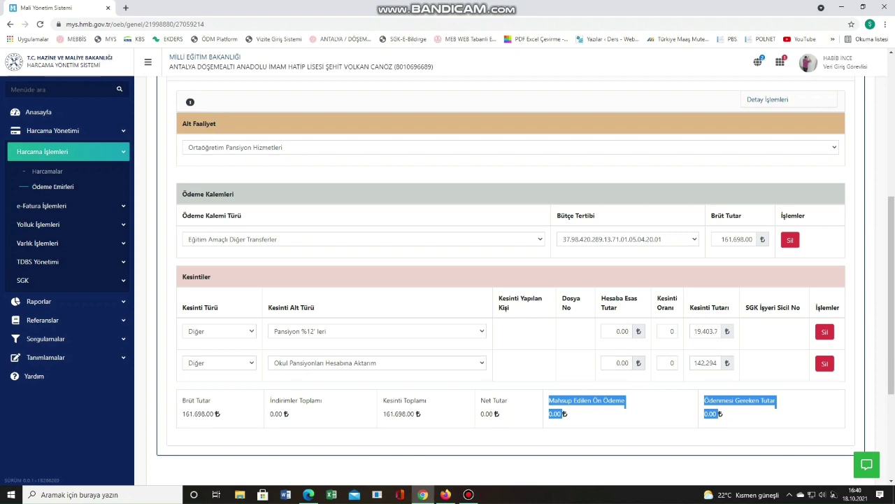
pyautogui.scroll(-2, 510, 279)
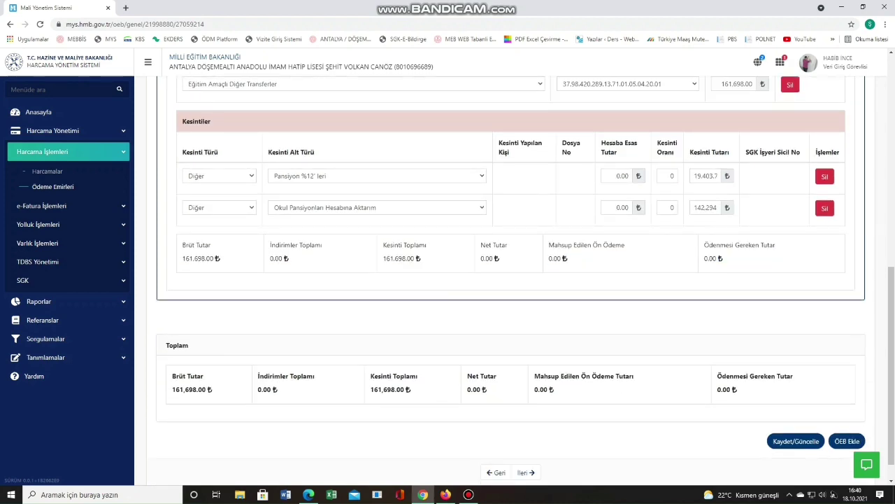
# Save the payment order, dismiss the Hata message, and continue to the Ödeme Görüntüleme summary.
pyautogui.click(795, 441)
pyautogui.click(536, 280)
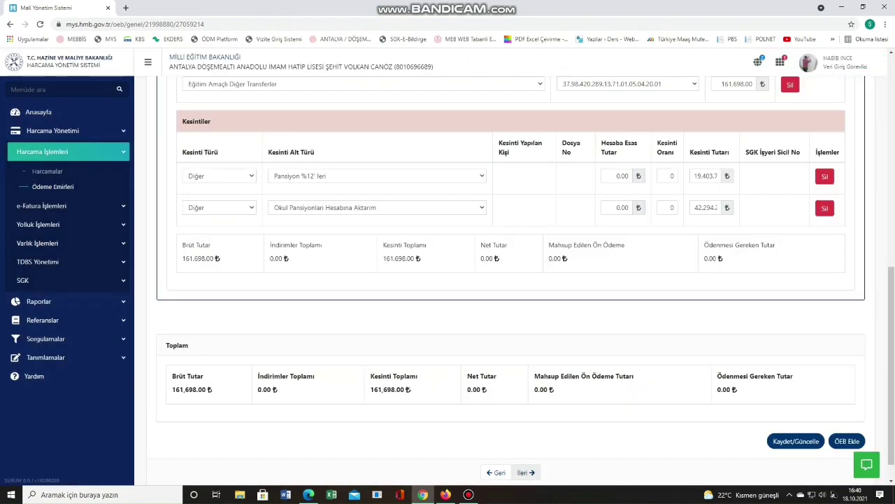
pyautogui.click(526, 472)
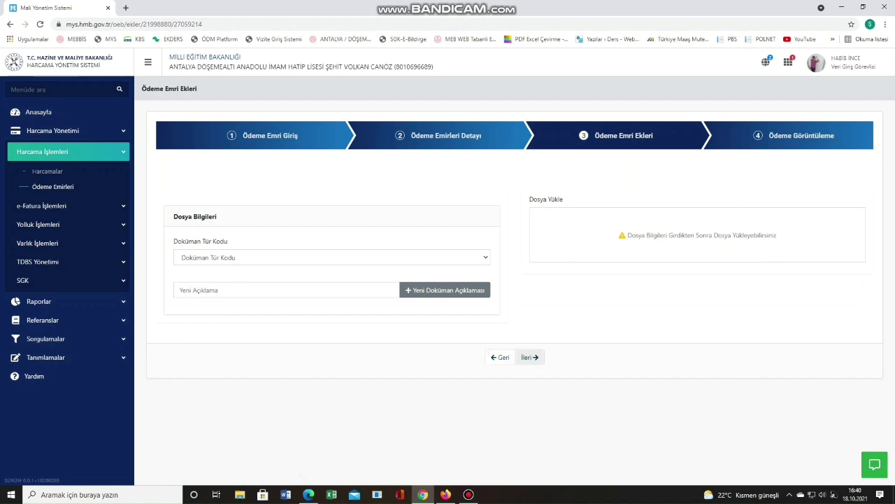
pyautogui.click(530, 356)
pyautogui.scroll(-10, 530, 357)
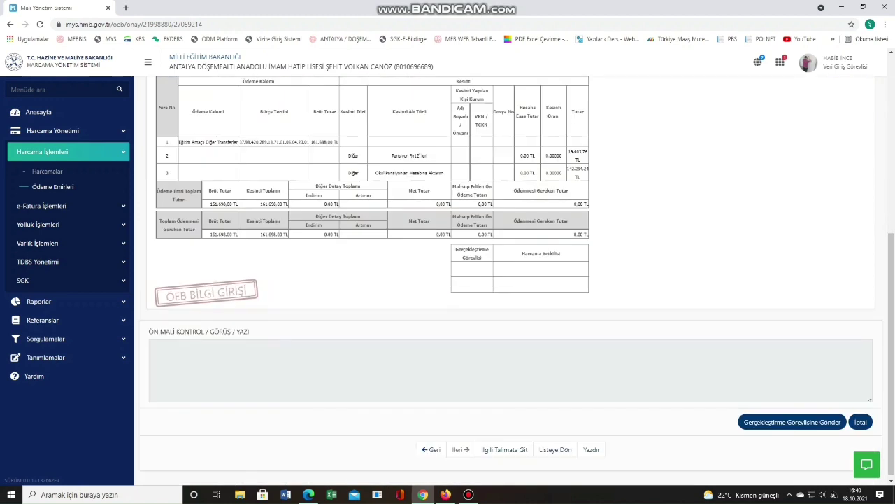
pyautogui.scroll(-10, 504, 279)
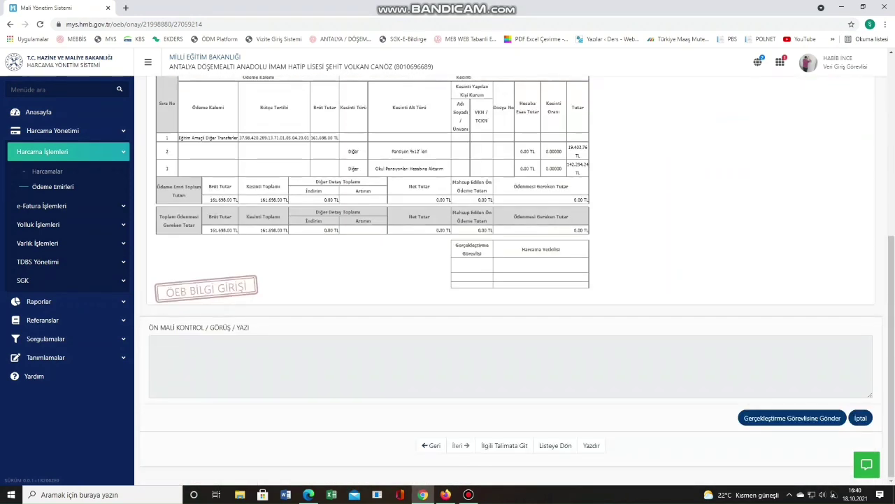